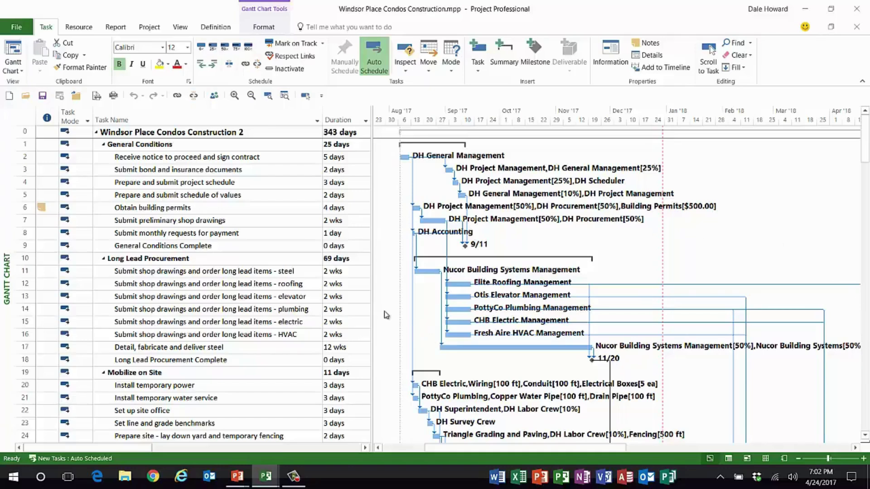
Step: Briefly widen and restore the task table, then switch the schedule to Task Usage
{"action": "left_click_drag", "start_coordinate": [372, 297], "coordinate": [655, 281]}
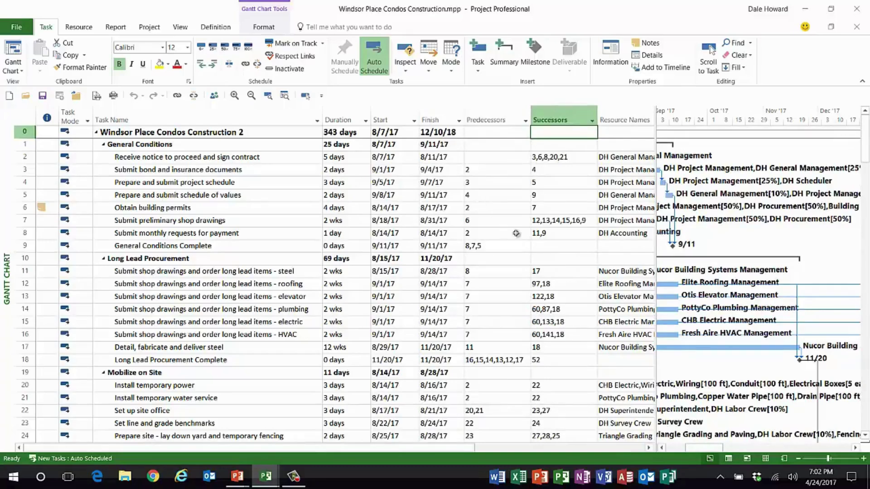
{"action": "left_click_drag", "start_coordinate": [653, 243], "coordinate": [376, 232]}
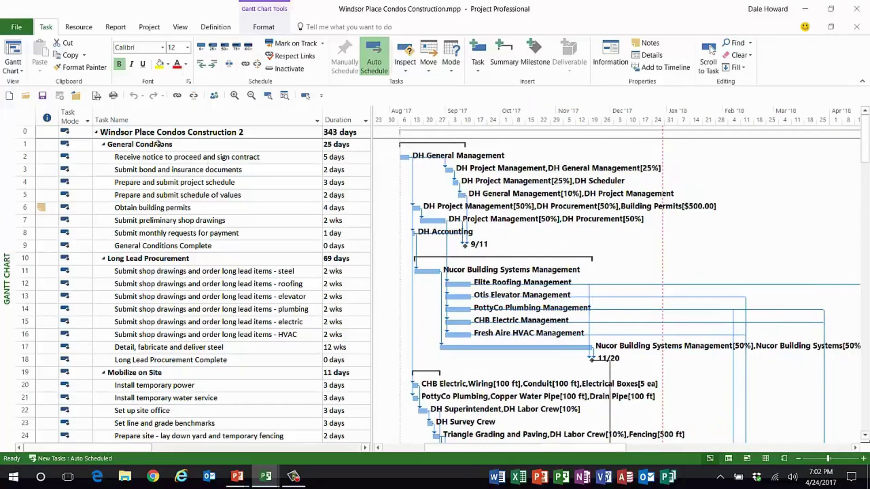
{"action": "left_click", "coordinate": [10, 72]}
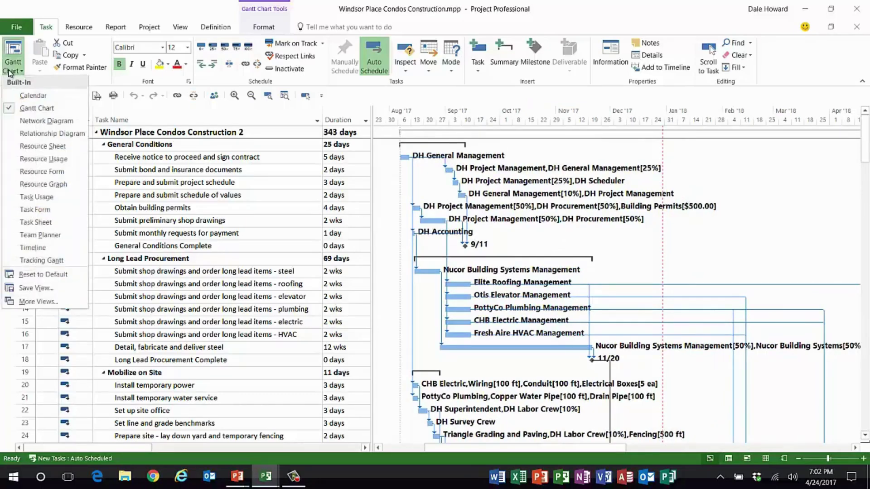
{"action": "left_click", "coordinate": [39, 196]}
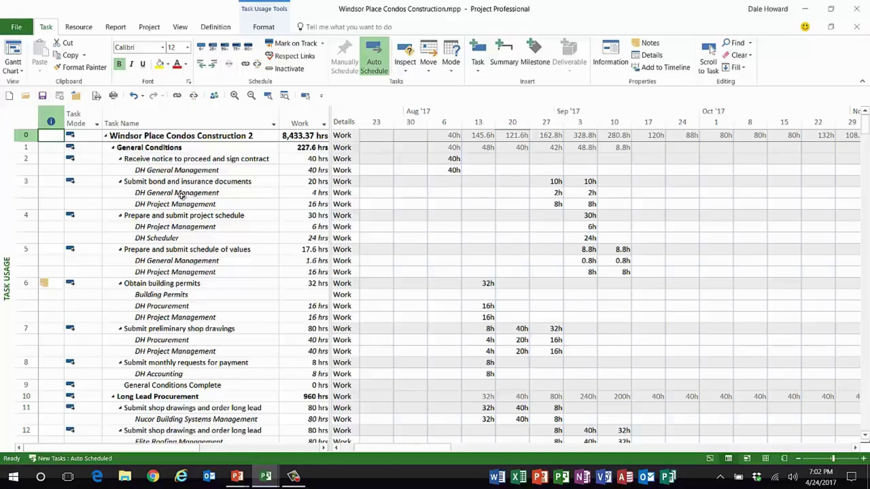
Step: From More Views, begin a new view definition of the Combination type
{"action": "left_click", "coordinate": [13, 71]}
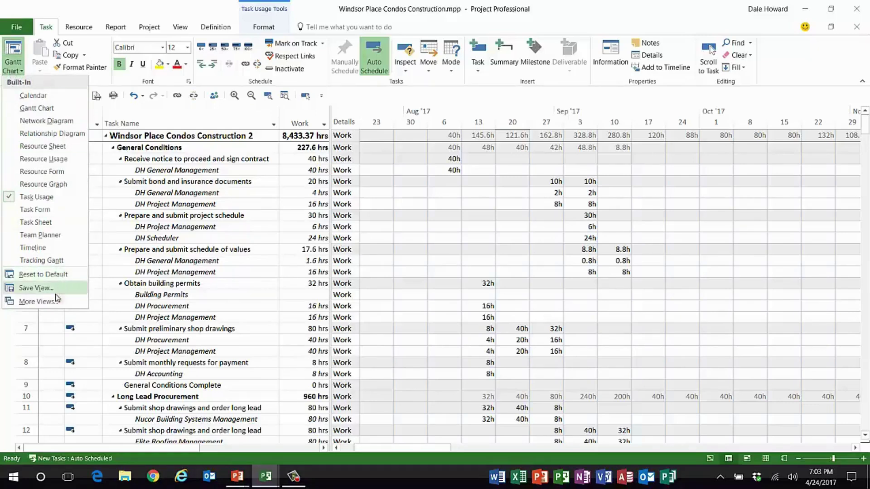
{"action": "left_click", "coordinate": [36, 301]}
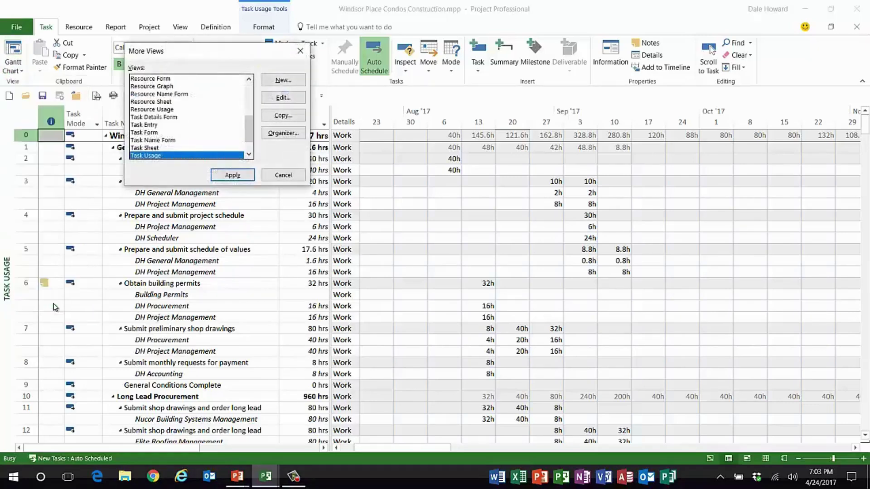
{"action": "left_click", "coordinate": [296, 80]}
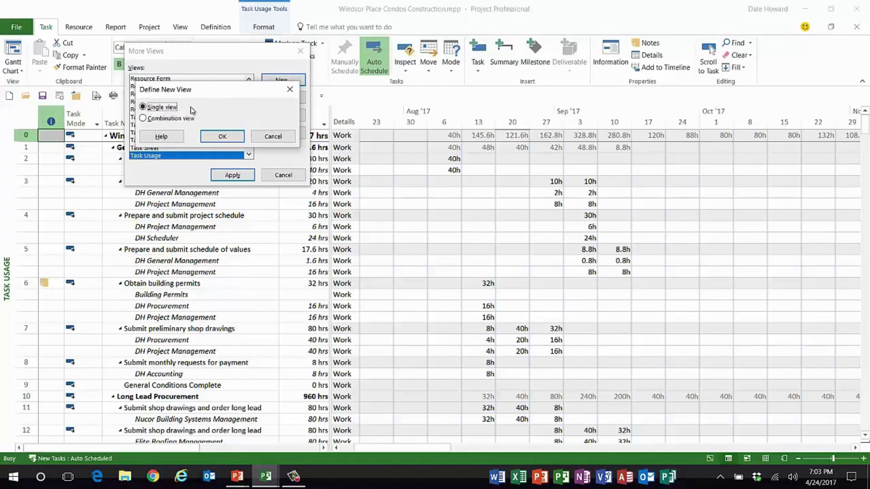
{"action": "left_click", "coordinate": [172, 120]}
Step: Define '_Dependency Analysis' with Task Usage as primary view and Relationship Diagram details, then save
{"action": "left_click", "coordinate": [229, 137]}
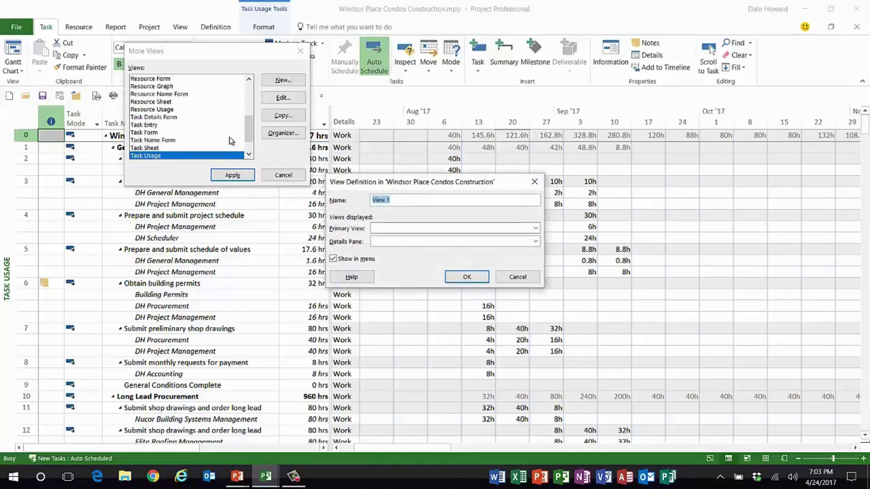
{"action": "key", "text": "BackSpace"}
{"action": "type", "text": "_Dependency Analysis"}
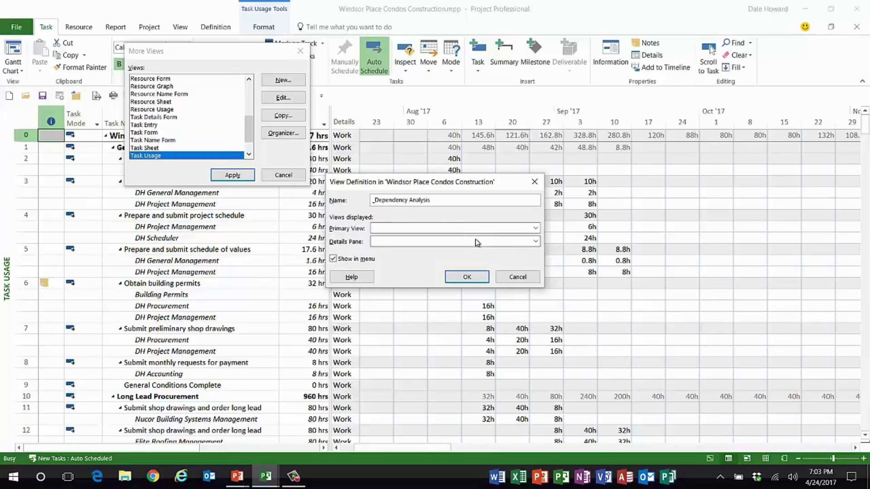
{"action": "left_click", "coordinate": [536, 229]}
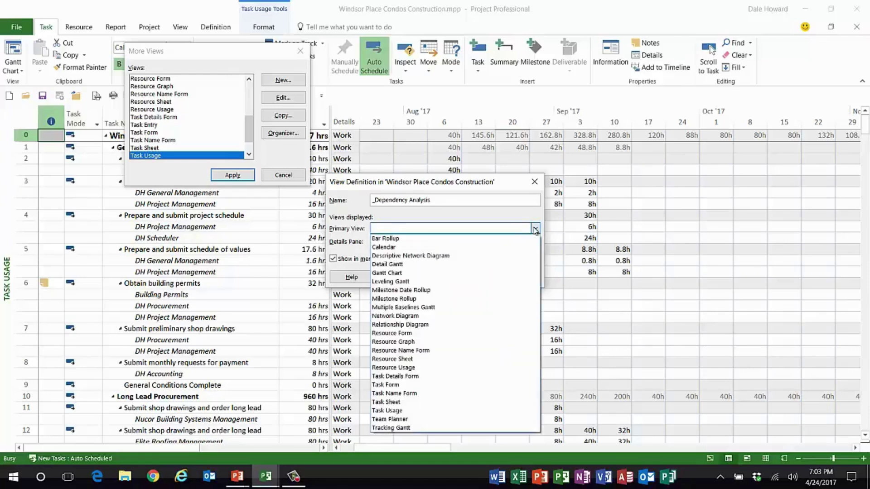
{"action": "left_click", "coordinate": [405, 411]}
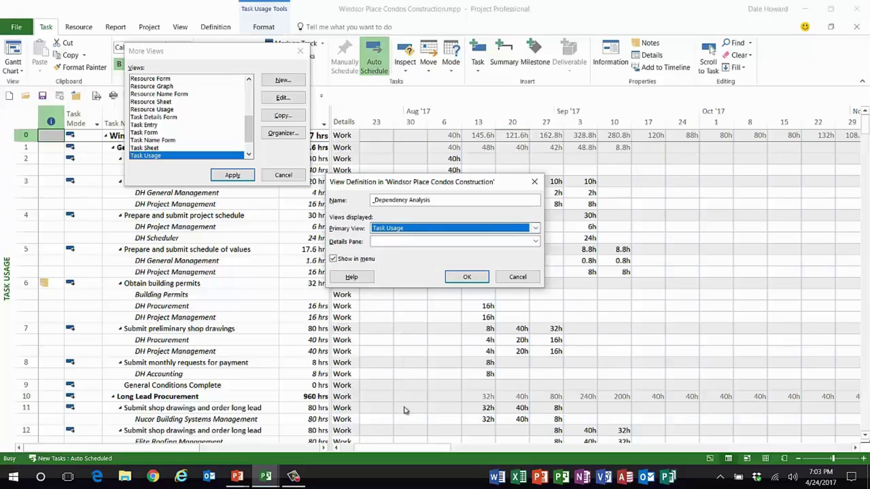
{"action": "left_click", "coordinate": [536, 242]}
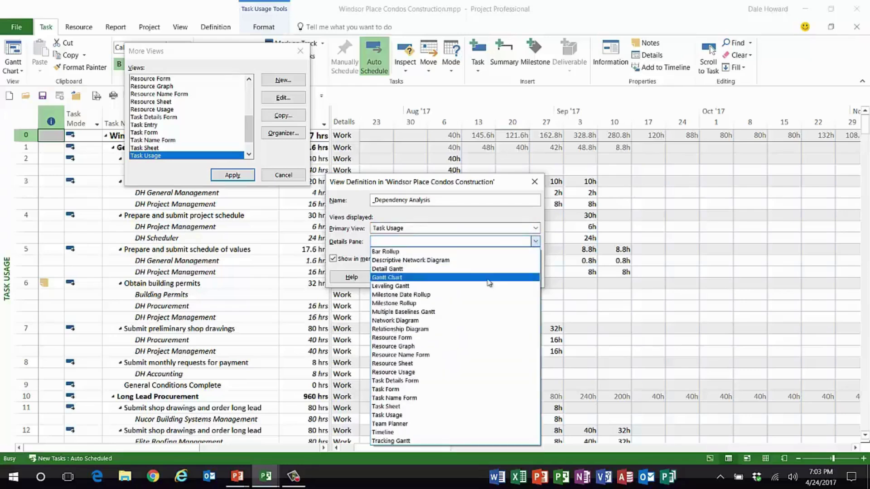
{"action": "left_click", "coordinate": [434, 330]}
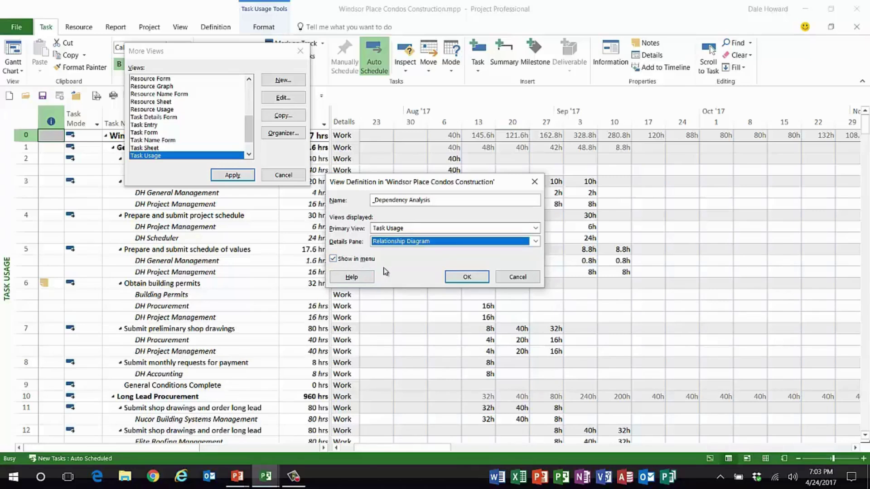
{"action": "left_click", "coordinate": [466, 277]}
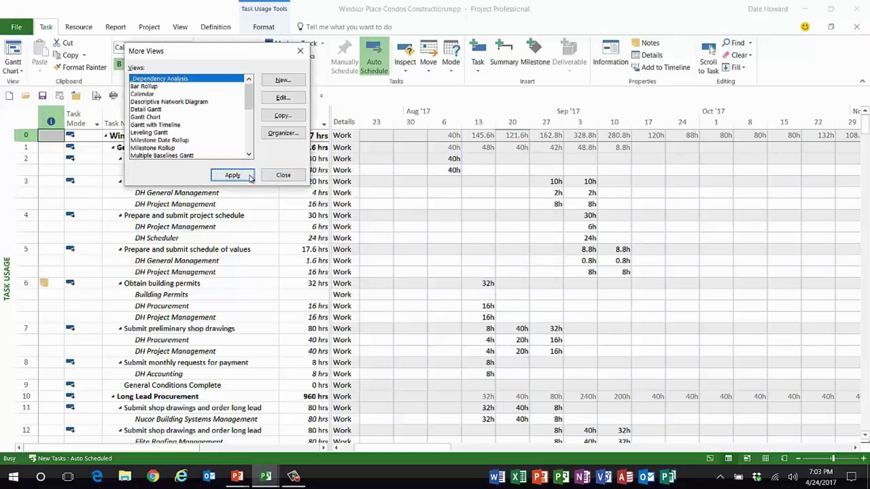
Step: Apply _Dependency Analysis and step from task 2 down to task 7, reviewing each task's links
{"action": "left_click", "coordinate": [232, 176]}
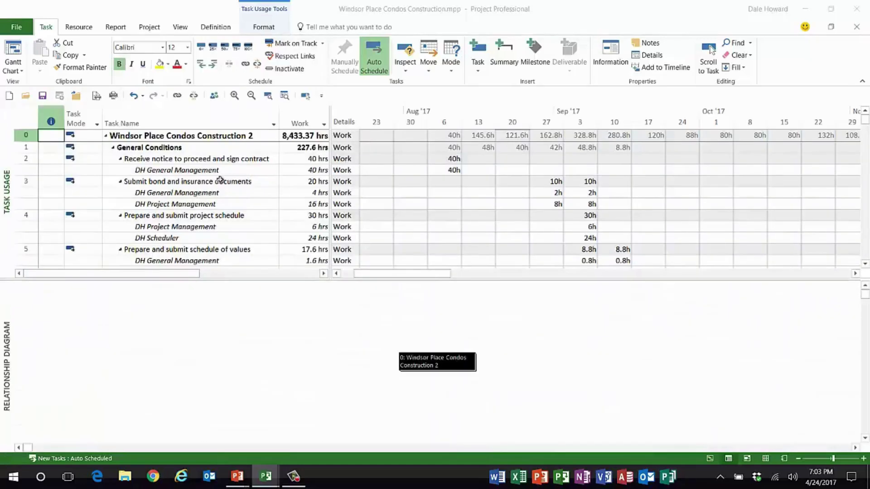
{"action": "left_click", "coordinate": [214, 160]}
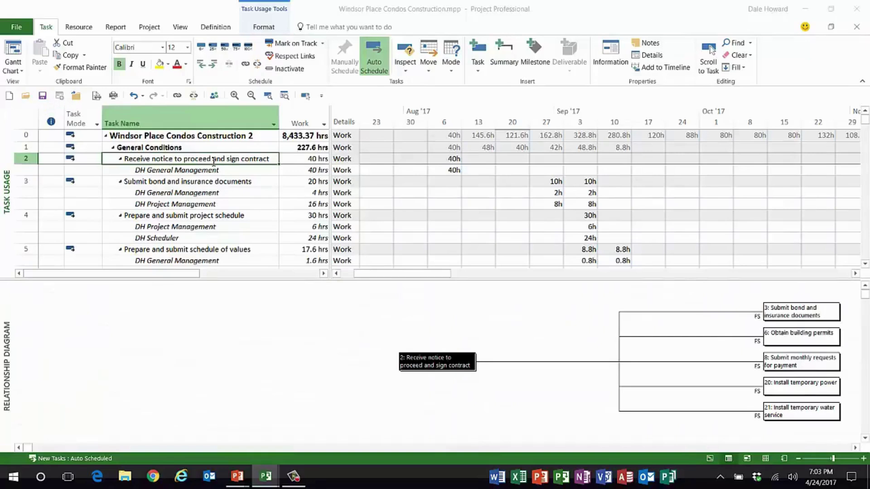
{"action": "key", "text": "Down"}
{"action": "key", "text": "Down"}
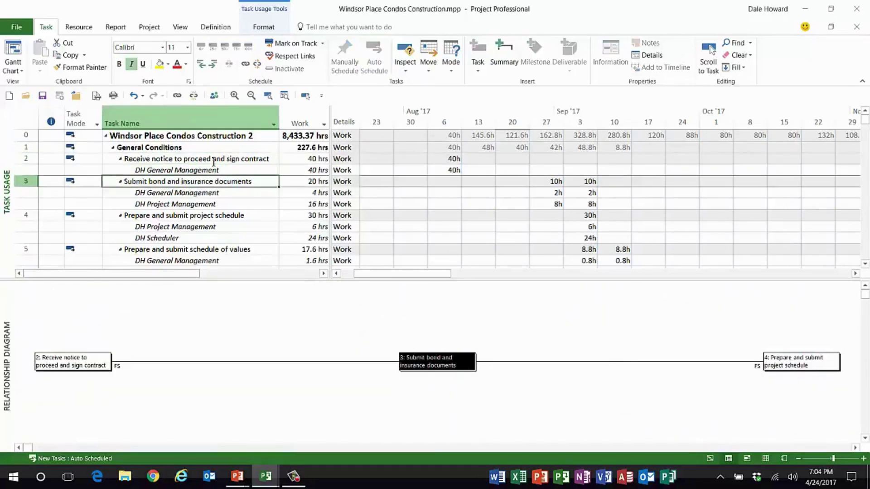
{"action": "key", "text": "Down"}
{"action": "key", "text": "Down"}
{"action": "key", "text": "Down"}
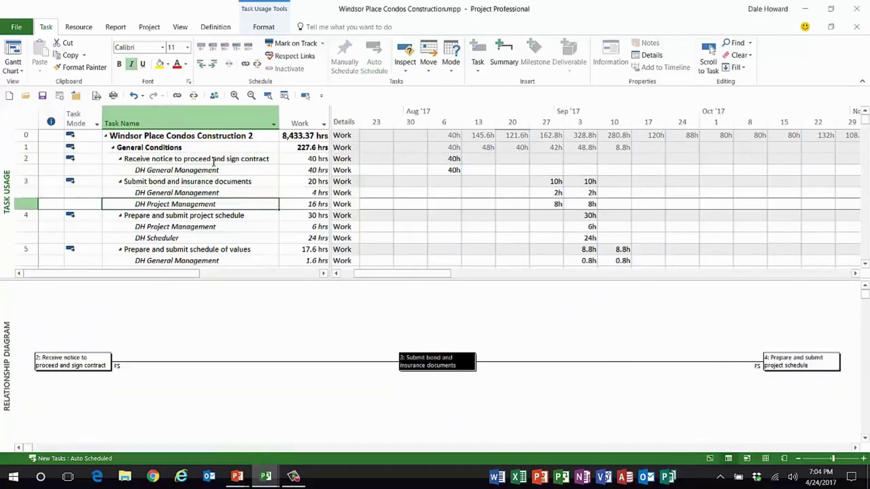
{"action": "key", "text": "Down"}
{"action": "key", "text": "Down"}
{"action": "key", "text": "Down"}
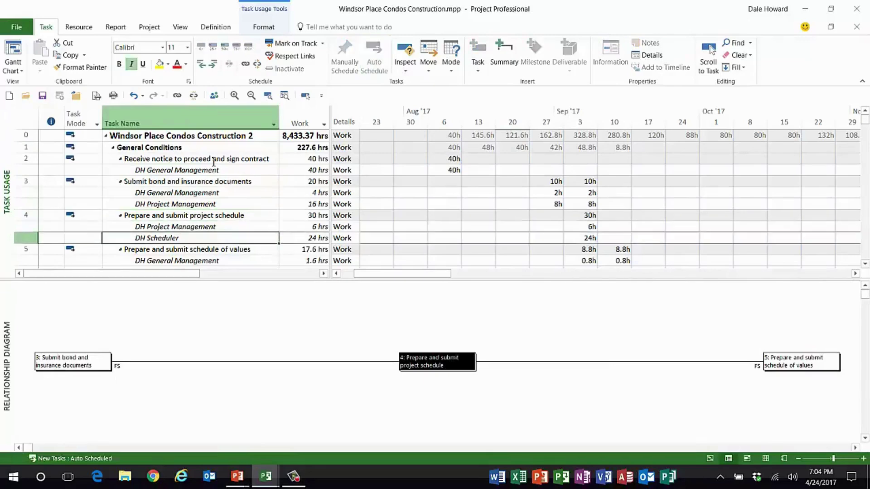
{"action": "key", "text": "Down"}
{"action": "key", "text": "Down"}
{"action": "key", "text": "Down"}
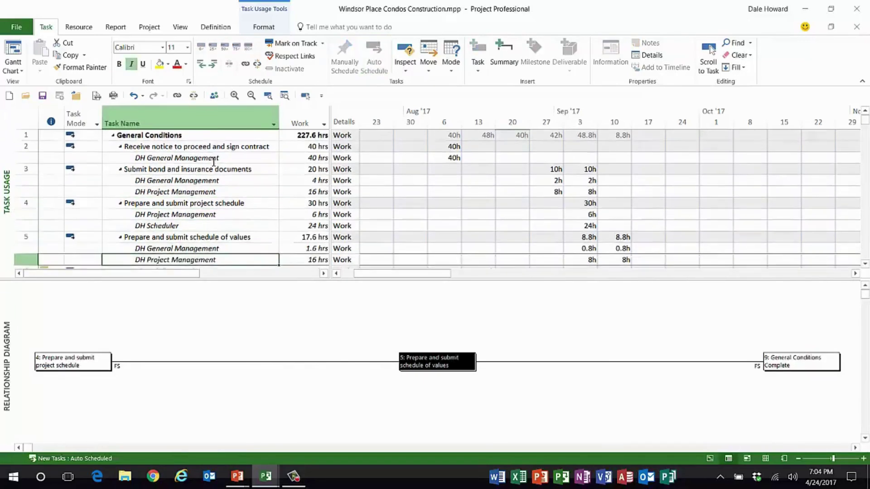
{"action": "key", "text": "Down"}
{"action": "key", "text": "Down"}
{"action": "key", "text": "Down"}
{"action": "key", "text": "Down"}
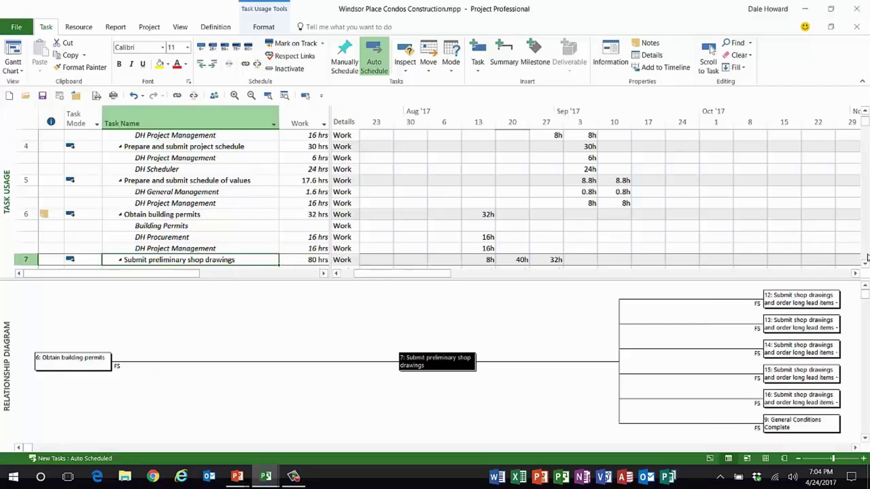
Step: Scroll down and view the links of Steel Erection (task 51) and task 52
{"action": "scroll", "coordinate": [868, 239], "scroll_direction": "down", "scroll_amount": 10}
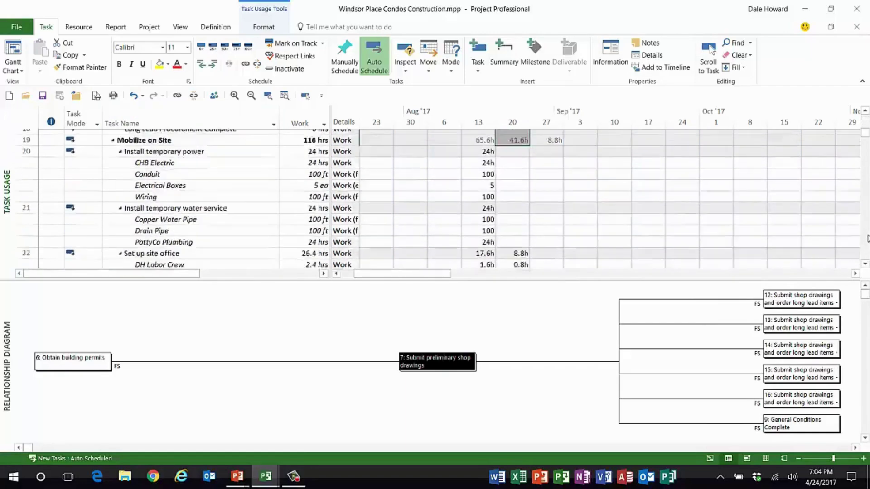
{"action": "scroll", "coordinate": [868, 239], "scroll_direction": "down", "scroll_amount": 15}
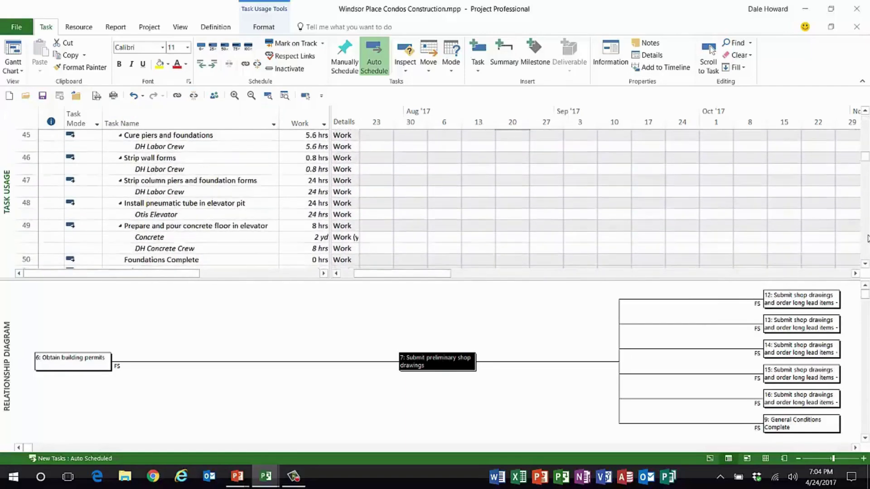
{"action": "scroll", "coordinate": [868, 239], "scroll_direction": "down", "scroll_amount": 6}
{"action": "scroll", "coordinate": [296, 175], "scroll_direction": "up", "scroll_amount": 4}
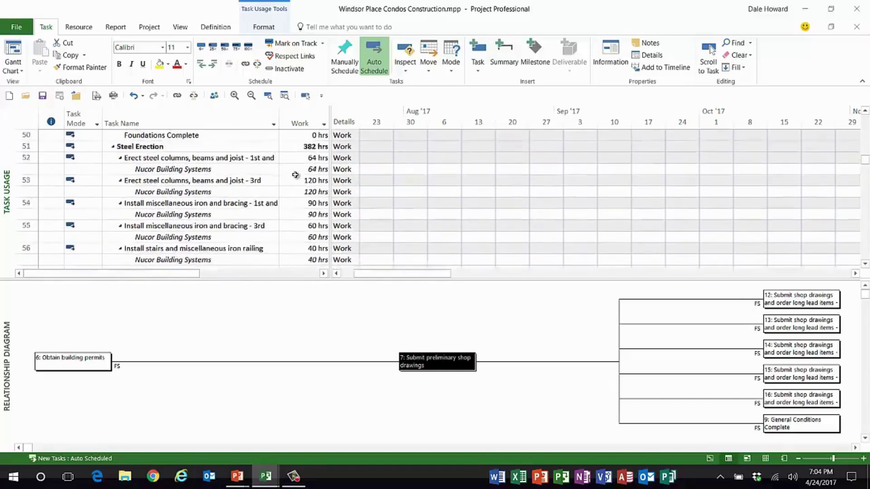
{"action": "scroll", "coordinate": [296, 175], "scroll_direction": "up", "scroll_amount": 1}
{"action": "left_click", "coordinate": [198, 177]}
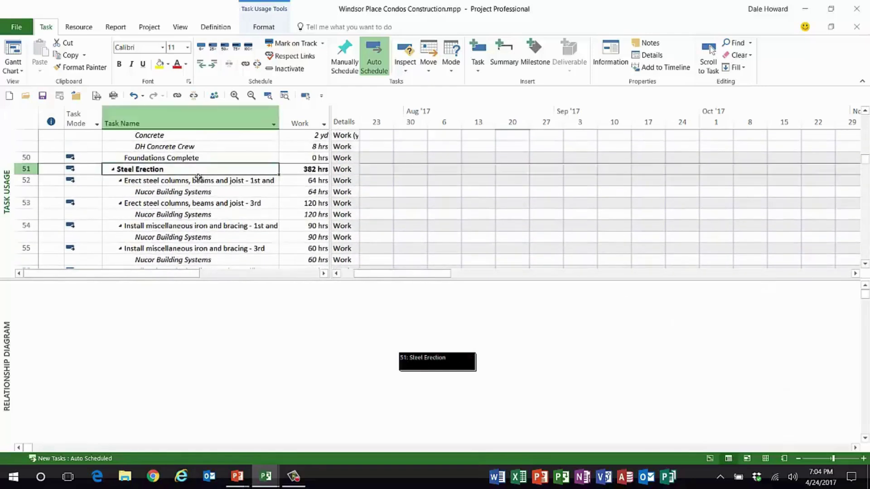
{"action": "left_click", "coordinate": [198, 180]}
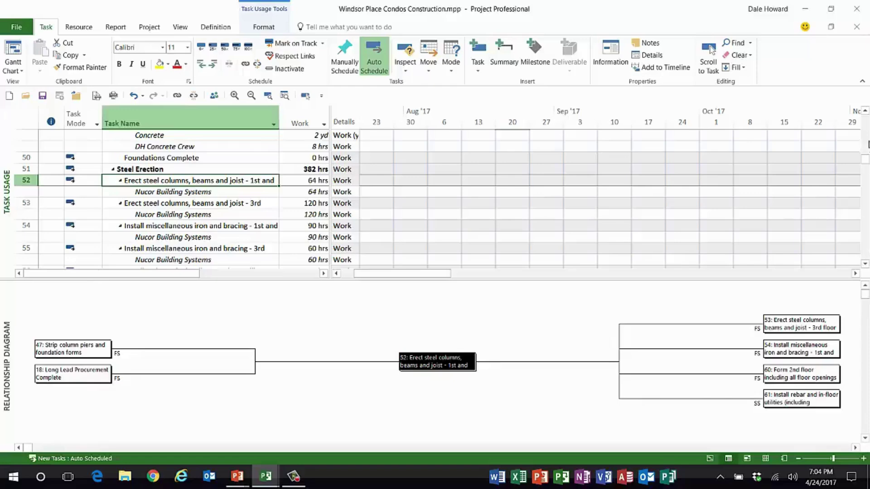
Step: Scroll back up and select milestone 18, Long Lead Procurement Complete
{"action": "scroll", "coordinate": [868, 145], "scroll_direction": "up", "scroll_amount": 8}
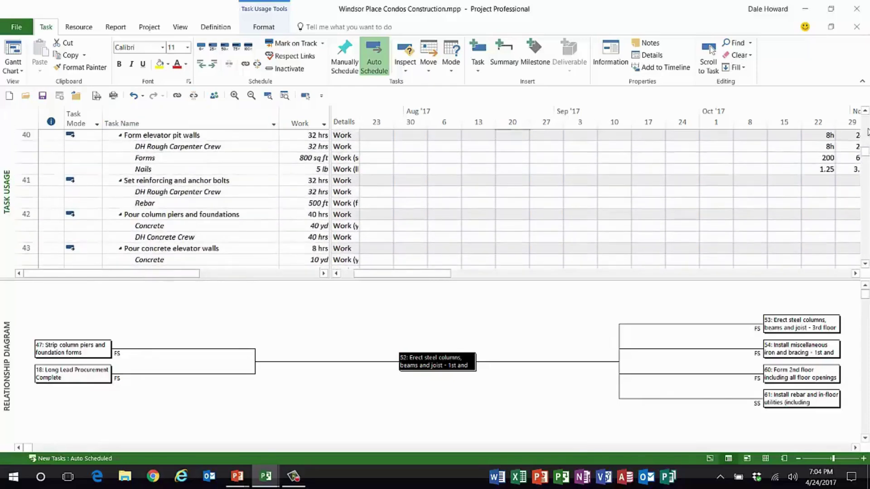
{"action": "scroll", "coordinate": [868, 132], "scroll_direction": "up", "scroll_amount": 10}
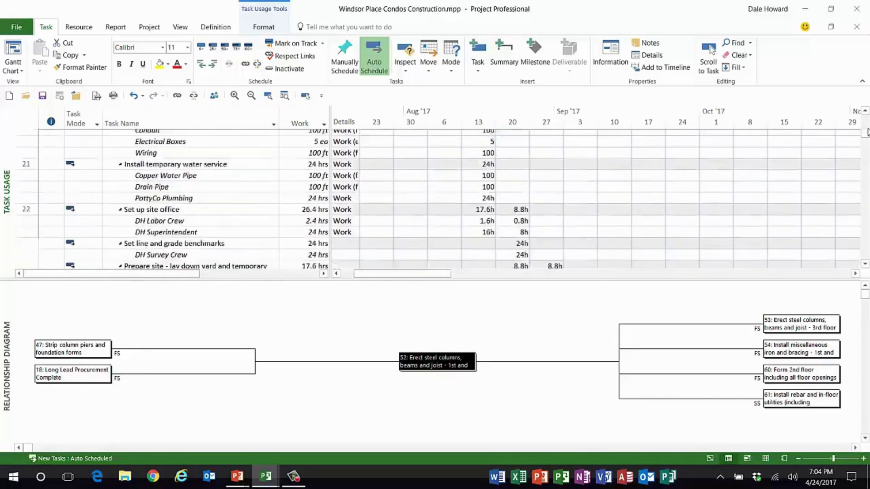
{"action": "scroll", "coordinate": [867, 131], "scroll_direction": "up", "scroll_amount": 2}
{"action": "left_click", "coordinate": [174, 150]}
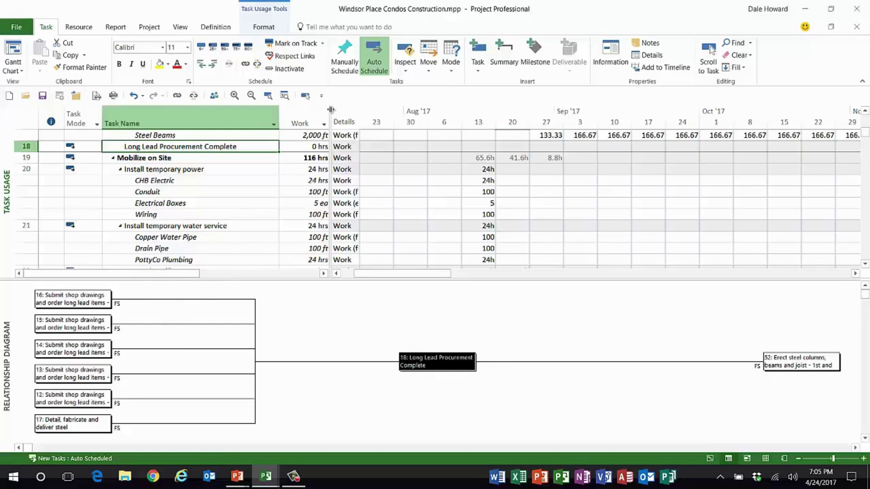
Step: Open the Task Inspector for task 18 from the Task tab's Inspect menu
{"action": "left_click", "coordinate": [405, 68]}
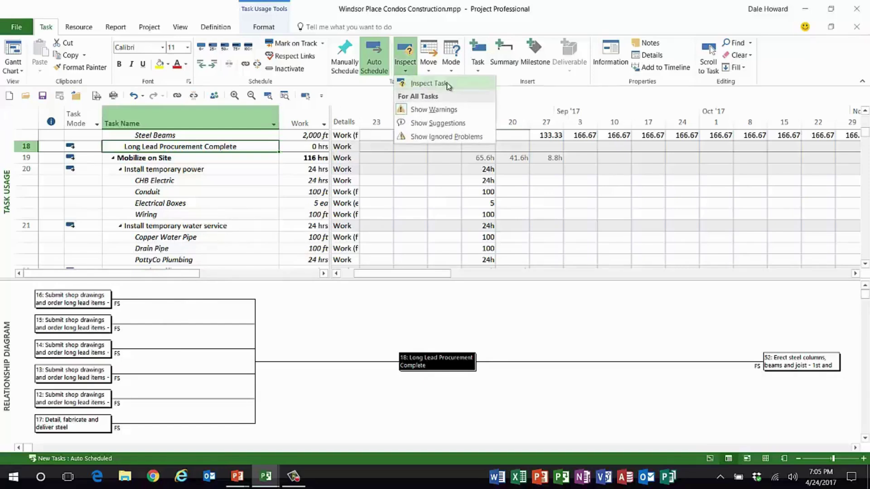
{"action": "left_click", "coordinate": [428, 83]}
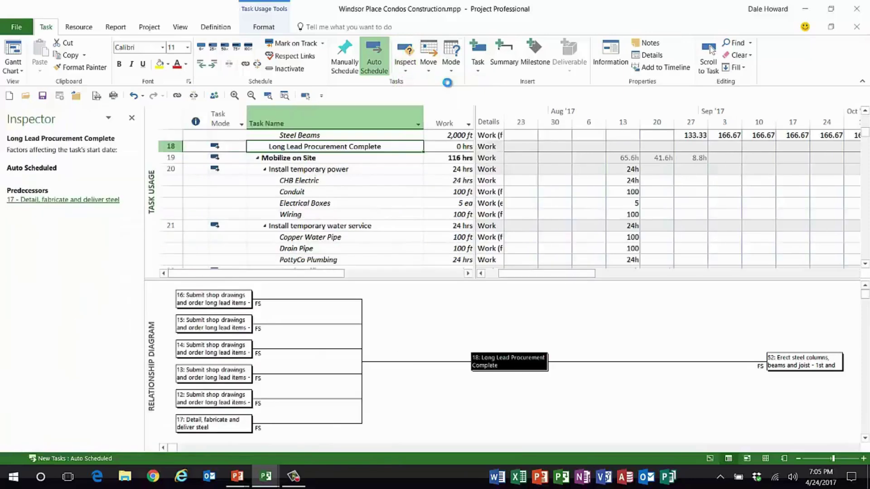